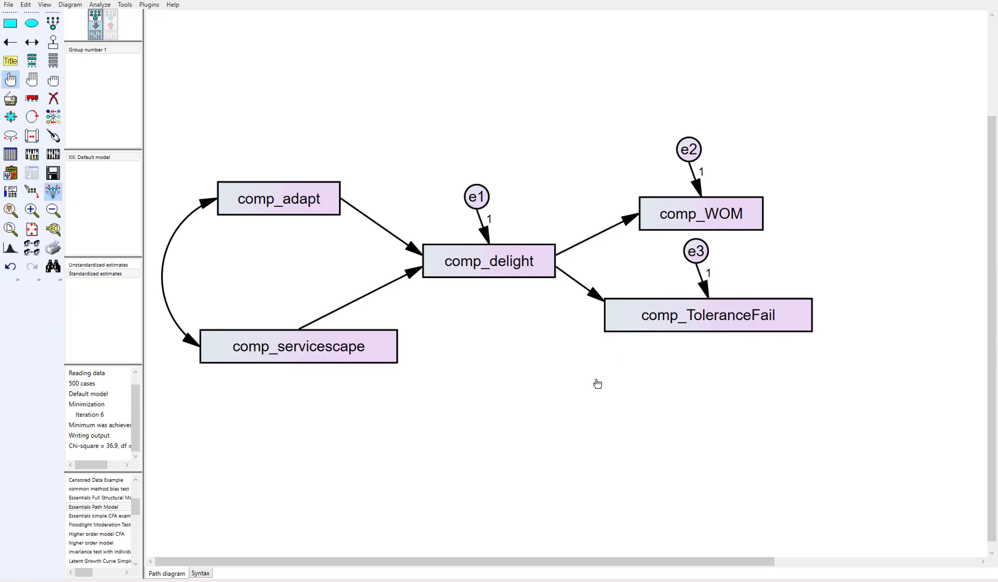
Step: Estimate the path model and view its Model Fit Summary (CMIN/DF 7.387, CFI .954, TLI .909)
click(52, 156)
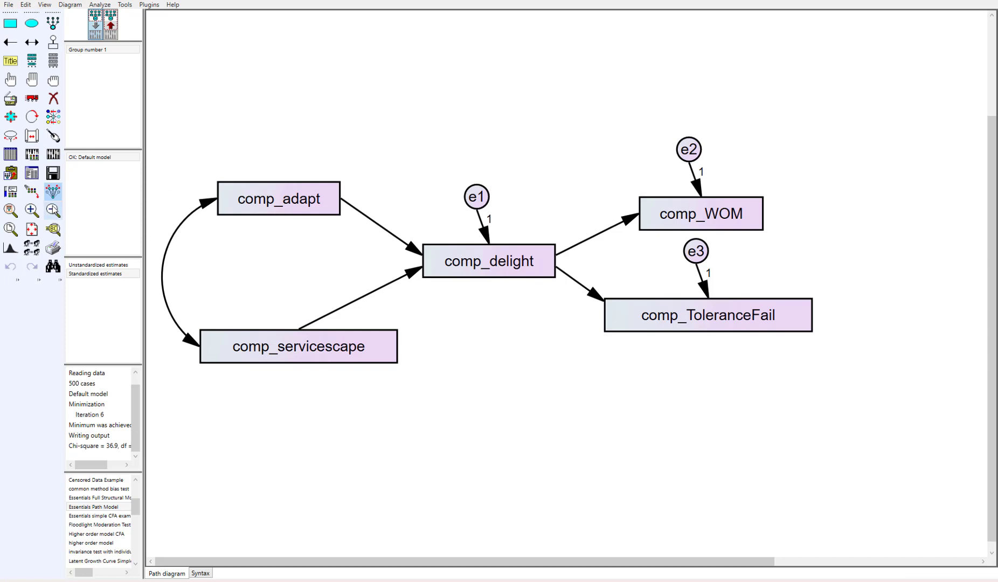
click(32, 173)
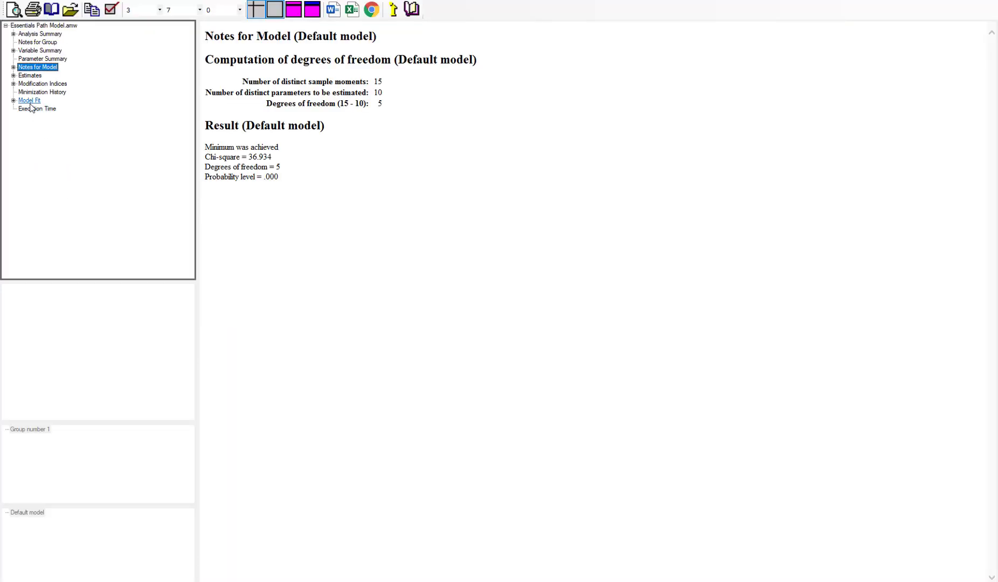
click(29, 101)
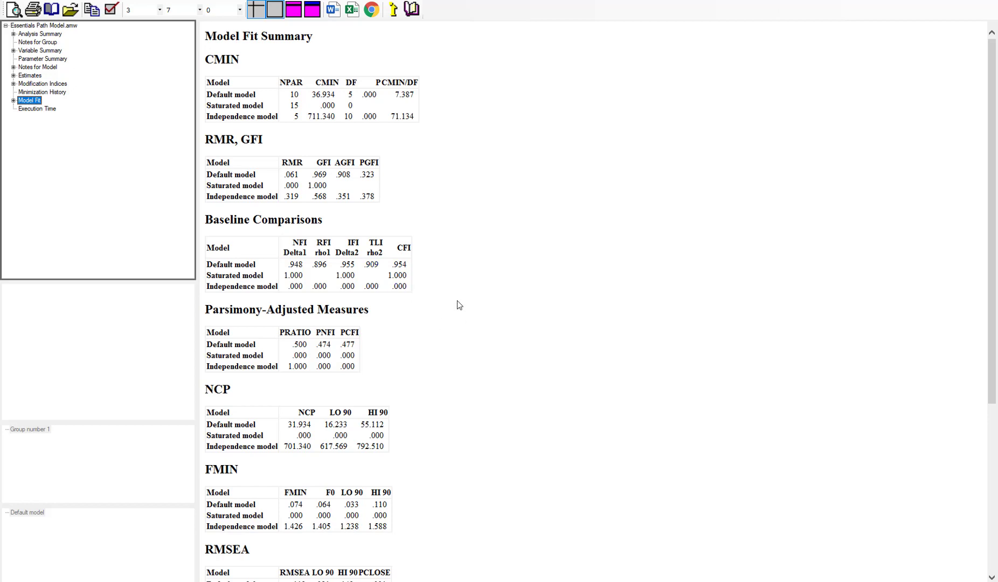
Step: Move past the fit tables to the Estimates section, showing comp_delight on comp_adapt at .513
scroll(457, 302, down, 5)
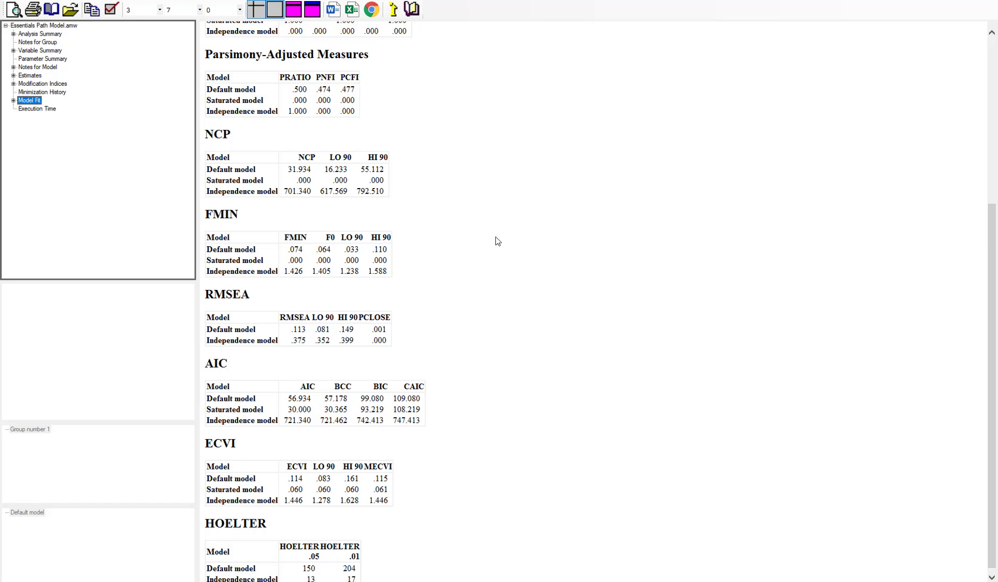
click(31, 79)
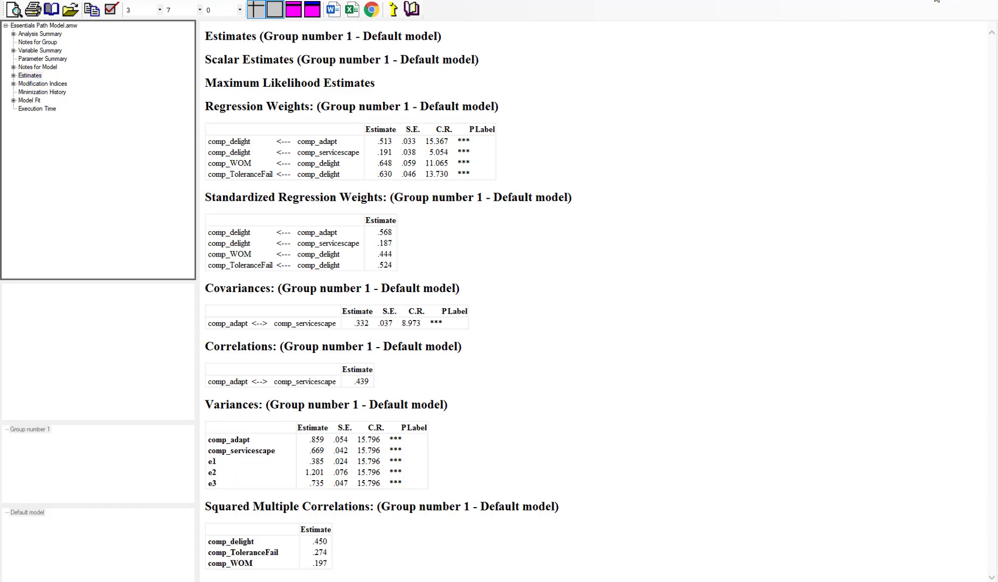
Step: Minimize the Amos output viewer to get back to the path diagram
click(936, 1)
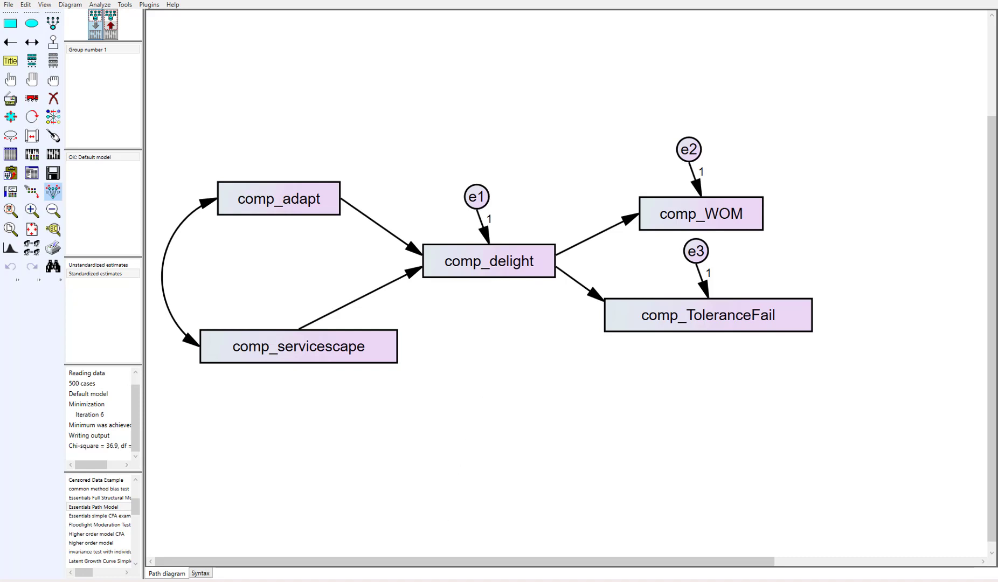
Step: Open Analyze > Descriptive Statistics > Explore in SPSS for adapt1 and adapt2
click(448, 580)
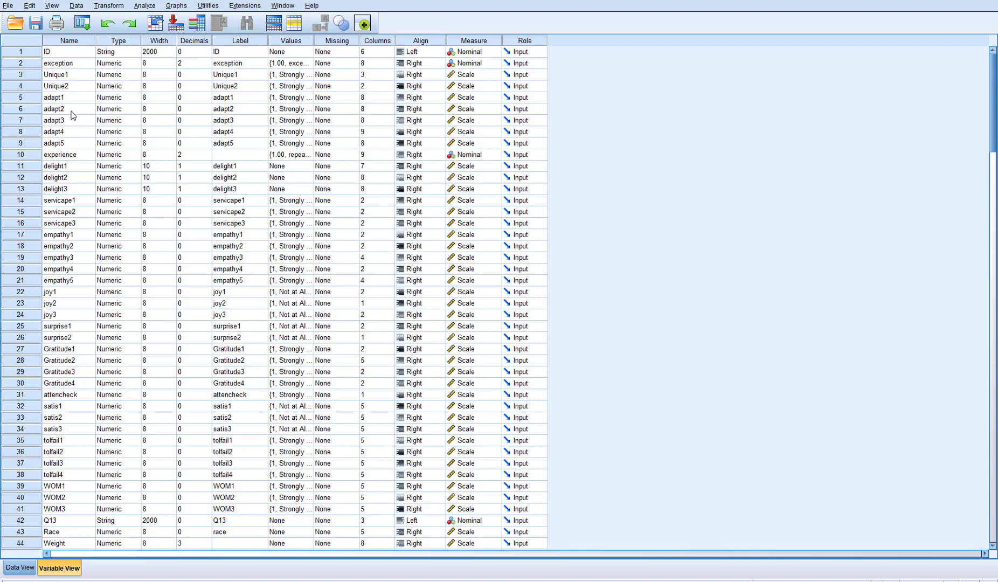
click(144, 6)
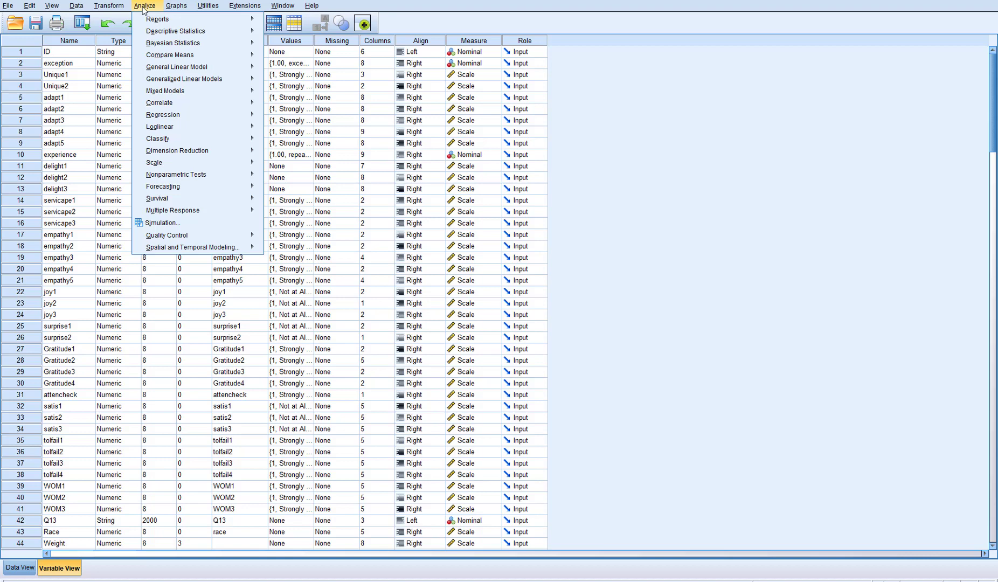
mouse_move(186, 35)
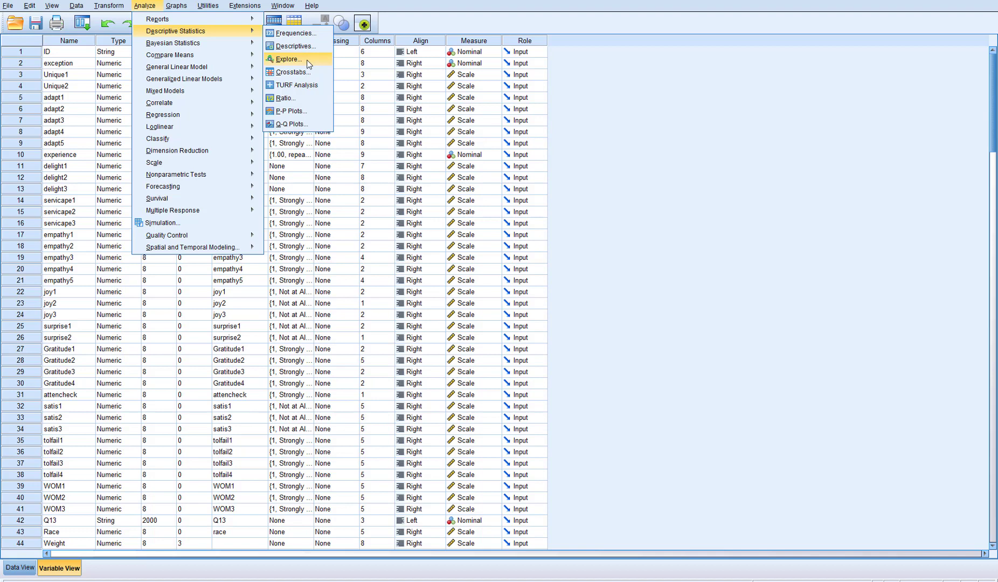
click(289, 59)
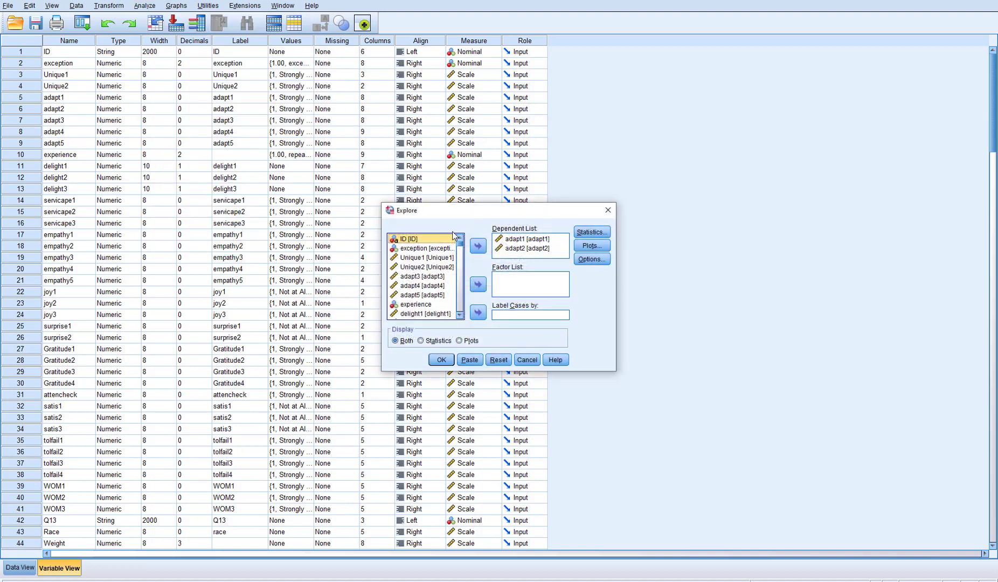
Step: Run Explore on adapt1 and adapt2 with Outliers statistics and view the extreme values
drag(449, 211, 362, 165)
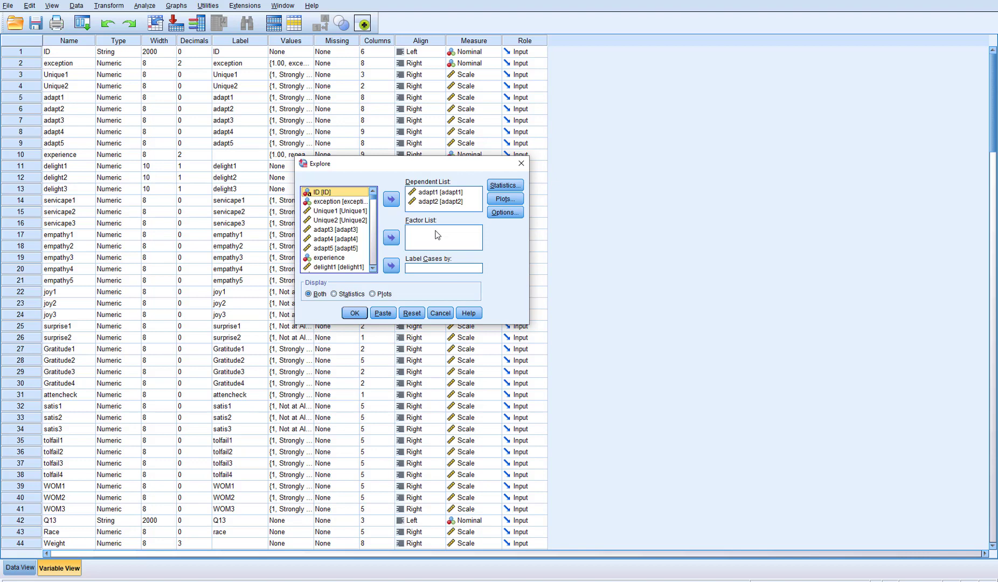
click(511, 185)
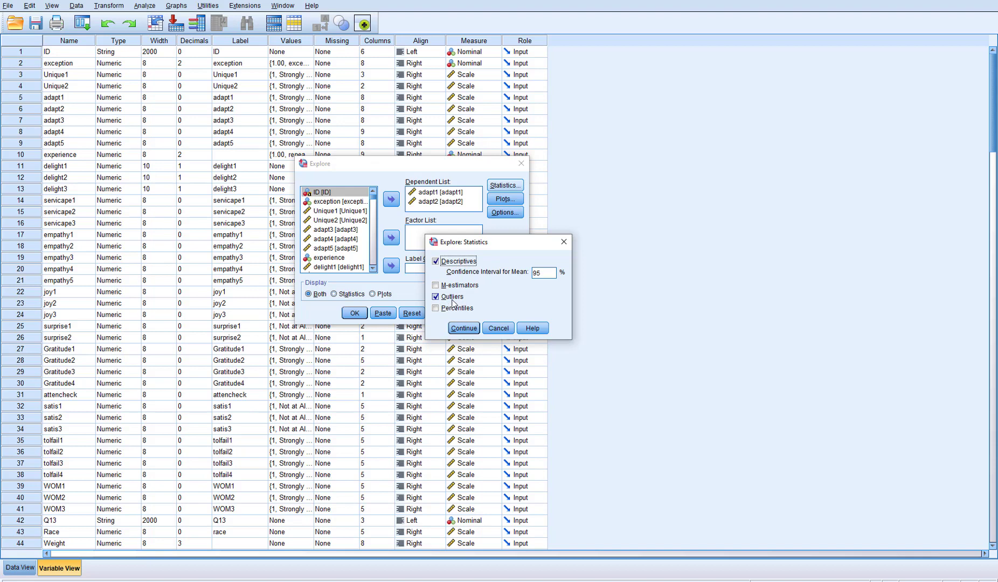
click(466, 330)
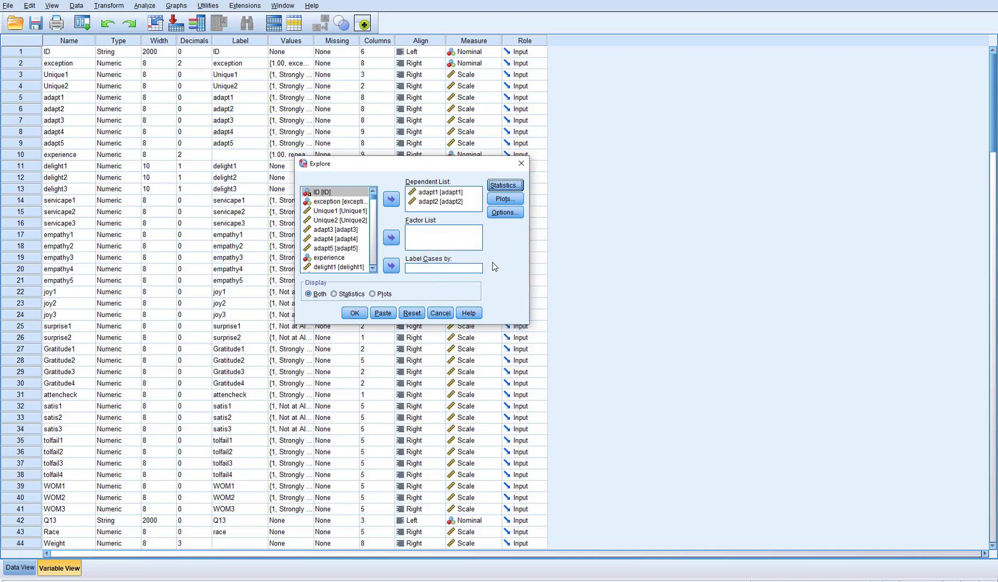
click(353, 314)
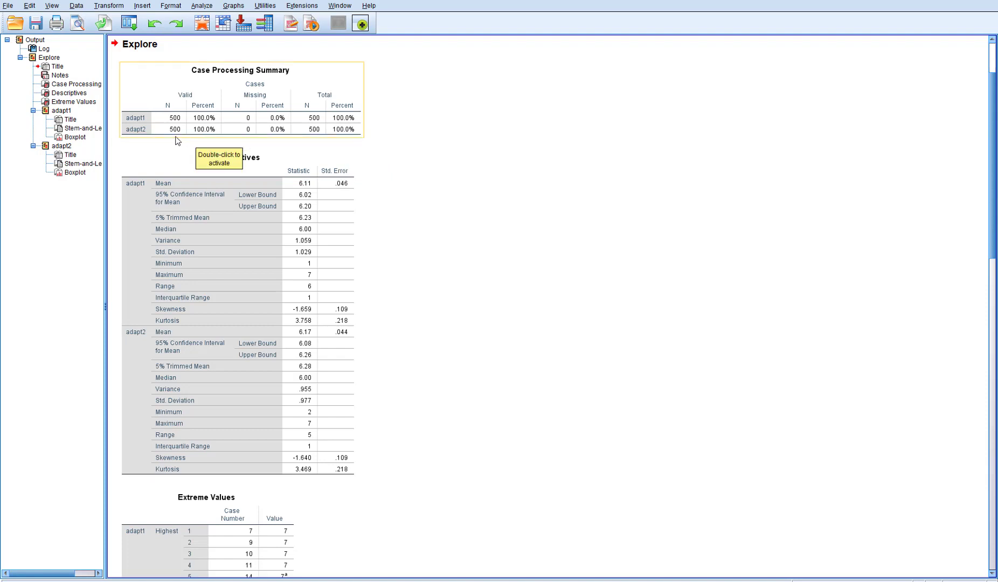
scroll(388, 188, down, 3)
scroll(387, 188, down, 13)
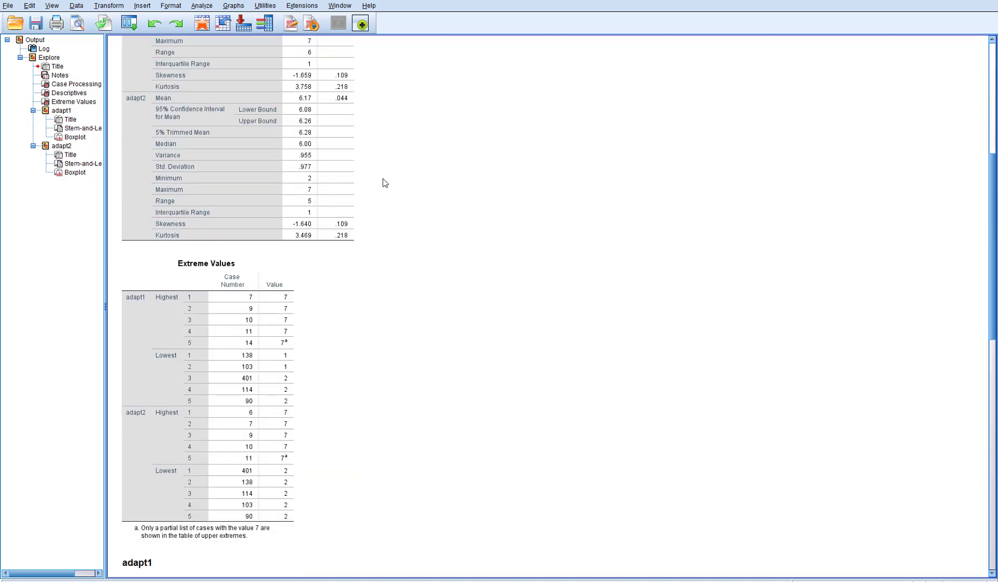
Step: Select the adapt1 boxplot to inspect its flagged low-scoring outlier cases
scroll(385, 183, down, 9)
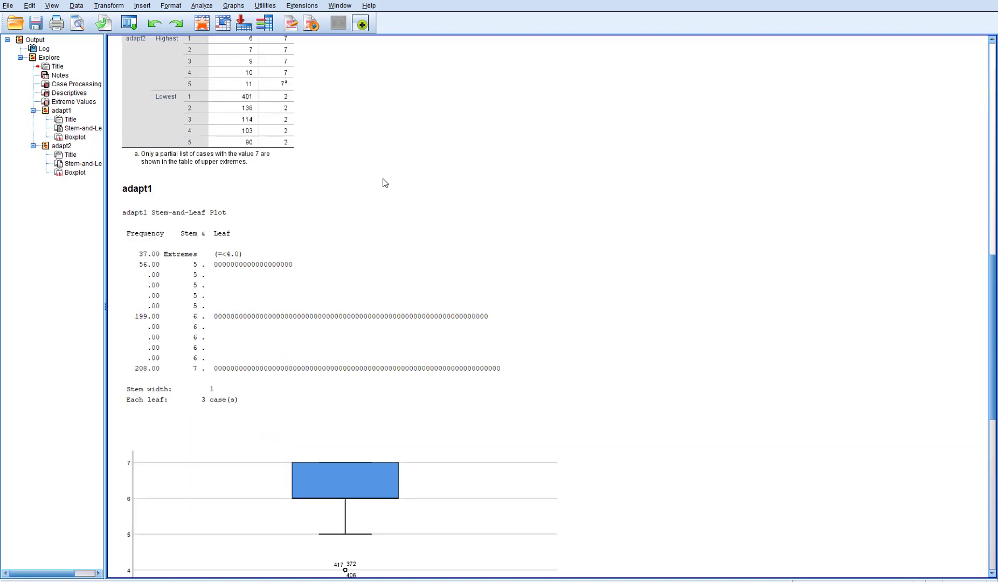
scroll(384, 183, down, 2)
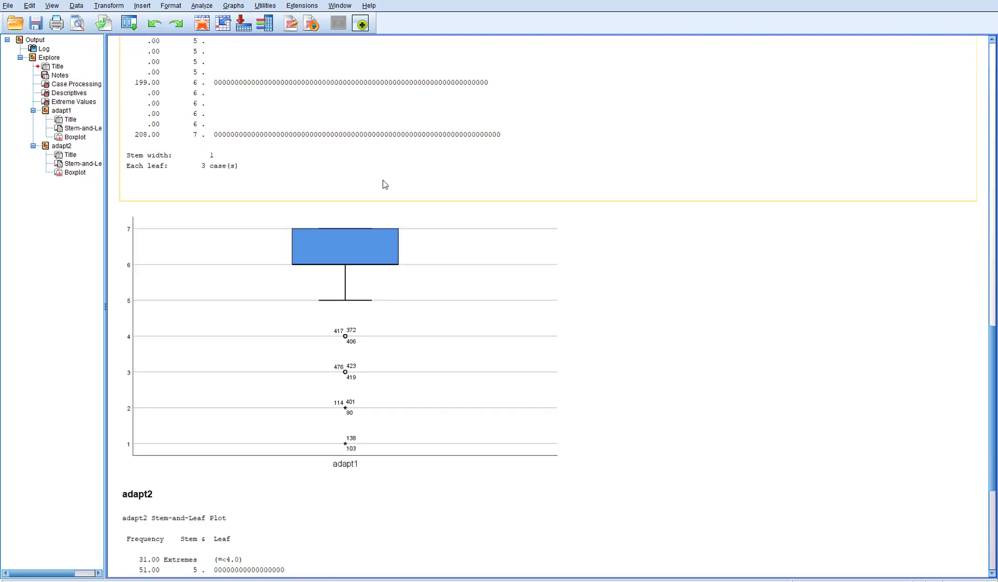
click(347, 244)
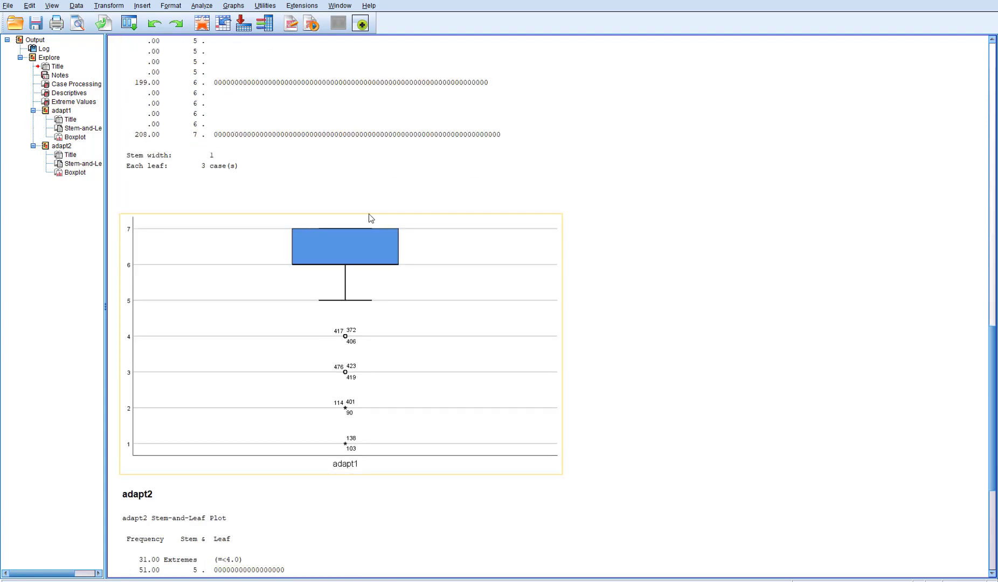
click(383, 210)
click(448, 234)
click(444, 209)
click(436, 212)
Step: Scroll down to the adapt2 stem-and-leaf plot and boxplot
scroll(424, 217, down, 2)
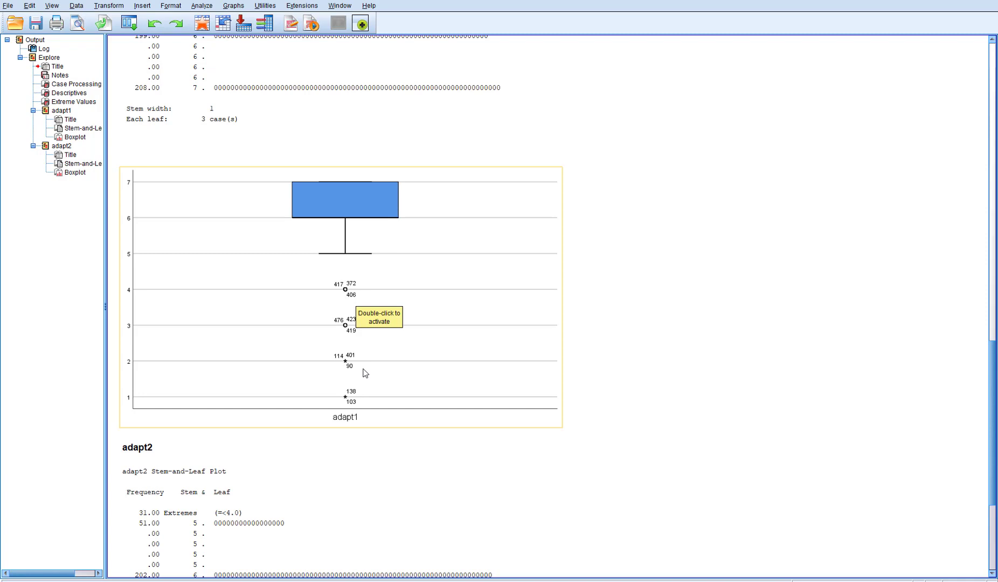
scroll(379, 361, down, 1)
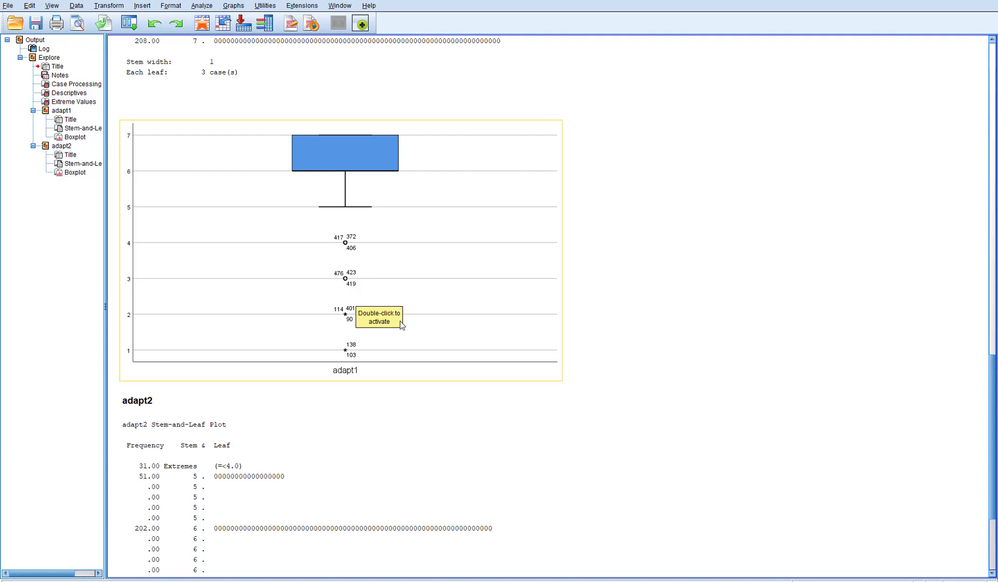
scroll(400, 321, down, 6)
scroll(387, 327, down, 2)
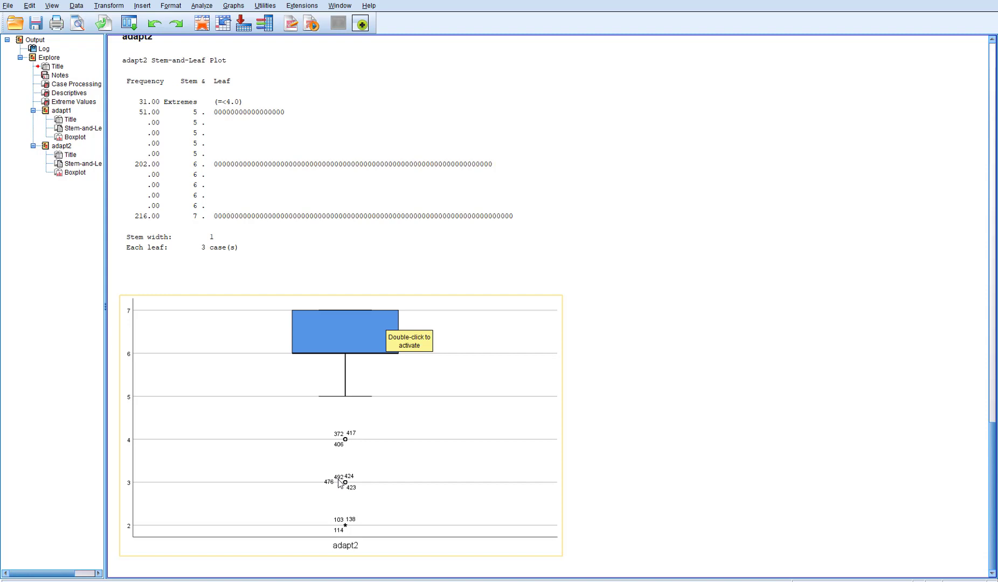
Step: Scroll back up to compare the adapt2 boxplot outliers with those of adapt1
scroll(461, 245, up, 5)
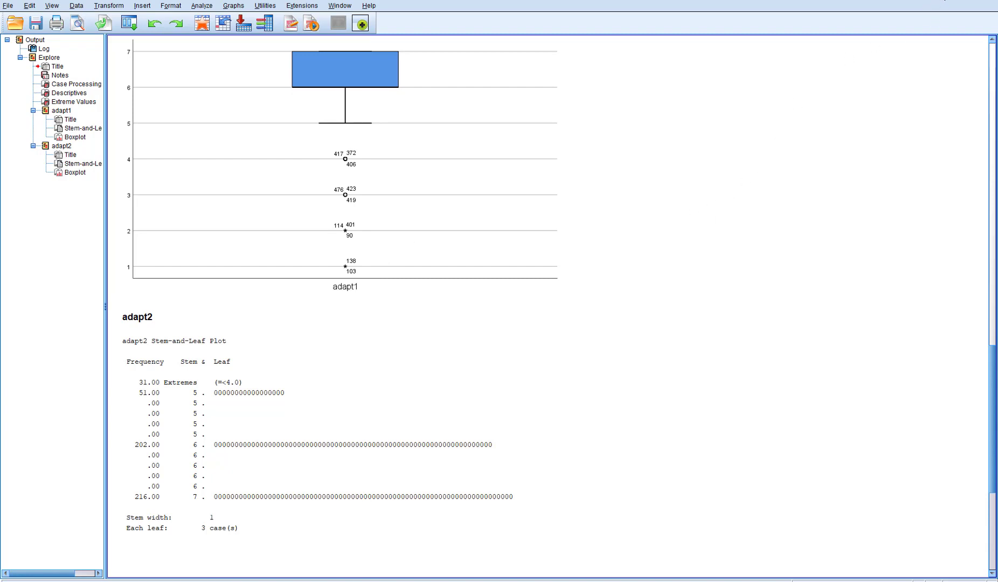
Step: Return to Amos Graphics and open Analysis Properties on the Output options
key(alt+Tab)
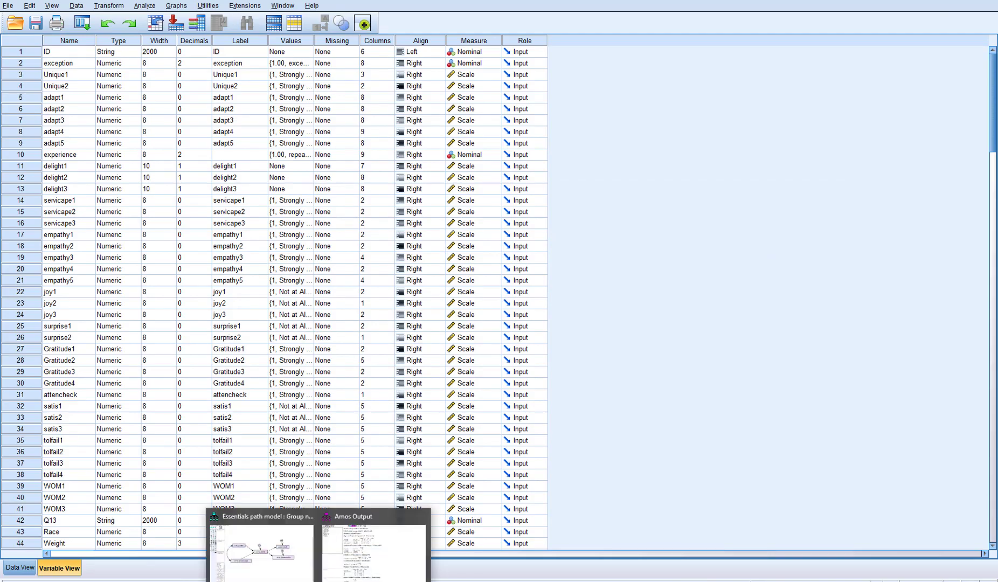
click(264, 558)
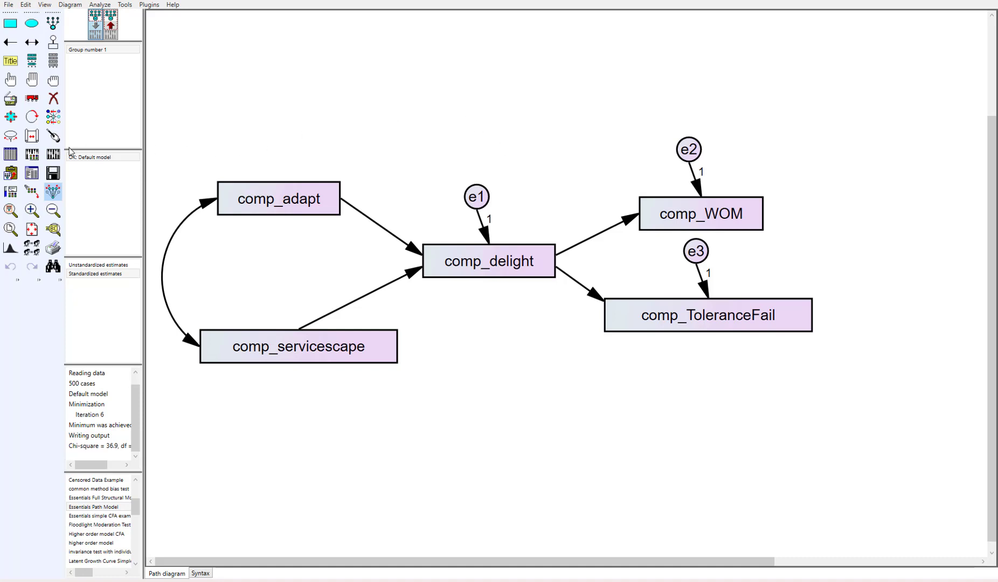
click(33, 155)
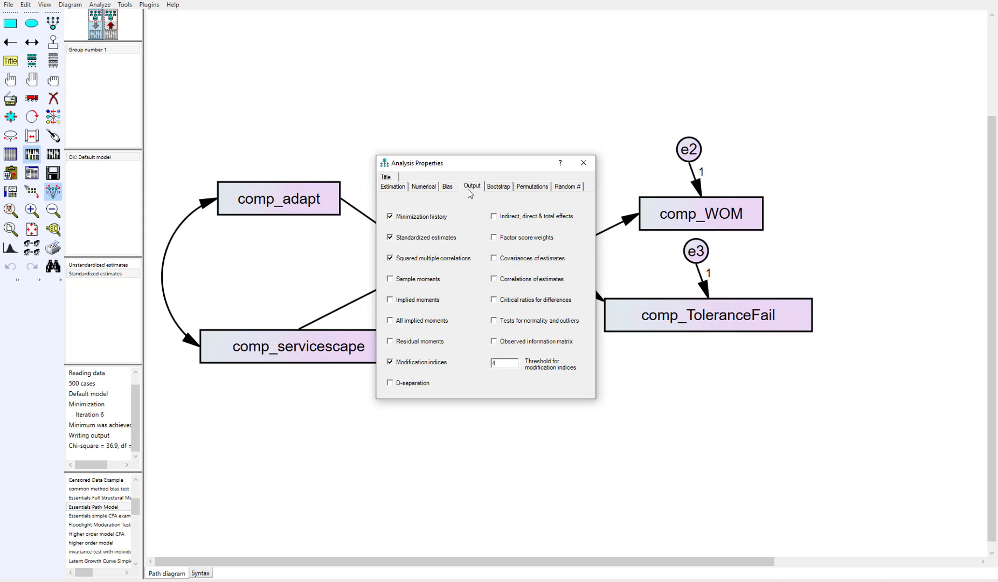
Step: Enable tests for normality and outliers, re-estimate the model, and open the text output
click(494, 322)
click(584, 163)
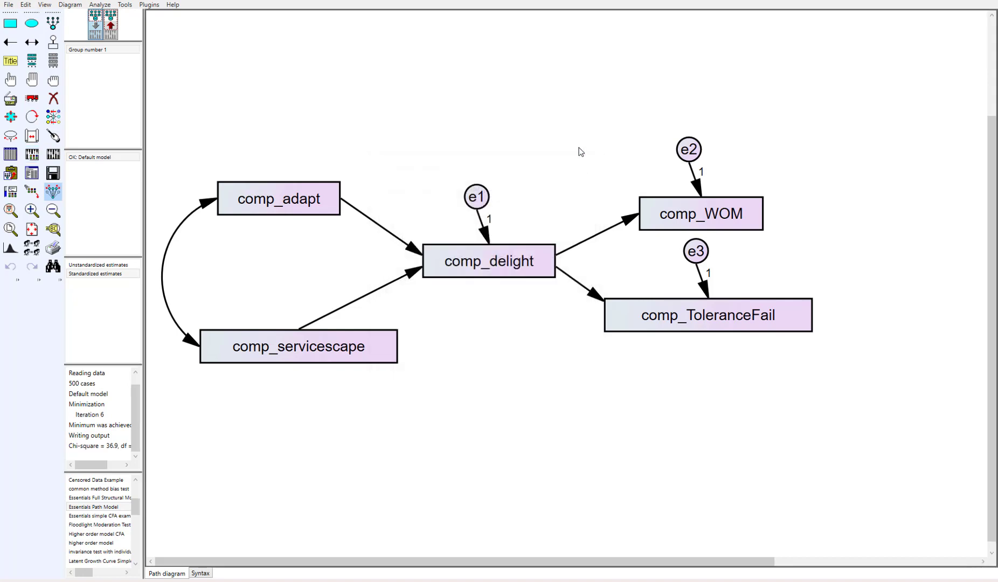
click(53, 156)
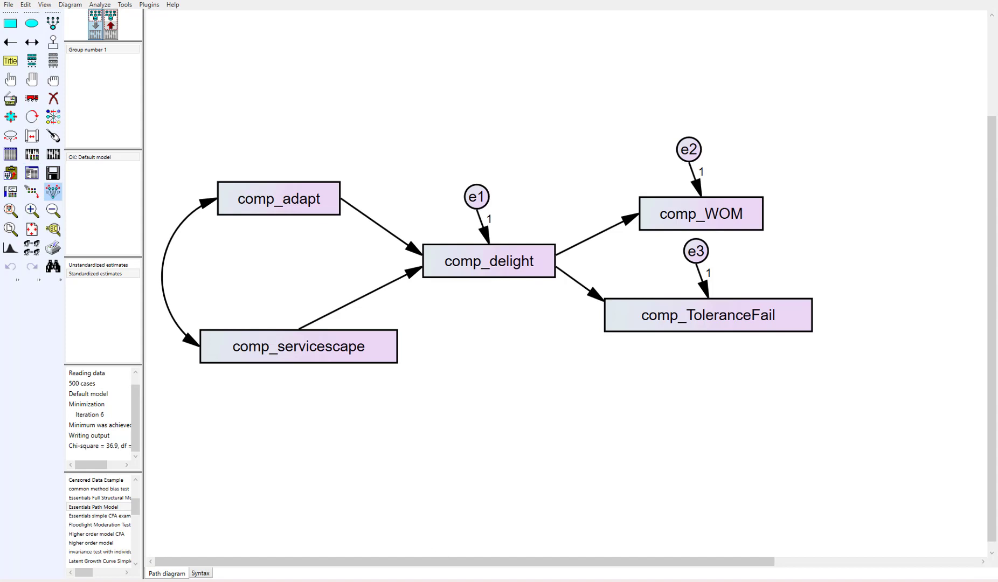
click(364, 554)
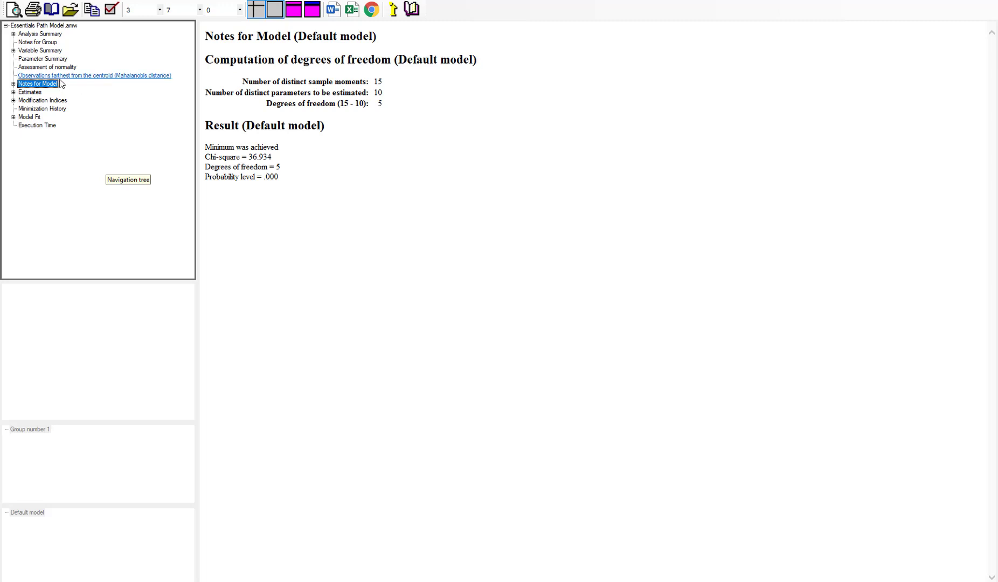
Step: Show the Mahalanobis distance table, with observation 138 farthest at d-squared 39.127
click(123, 79)
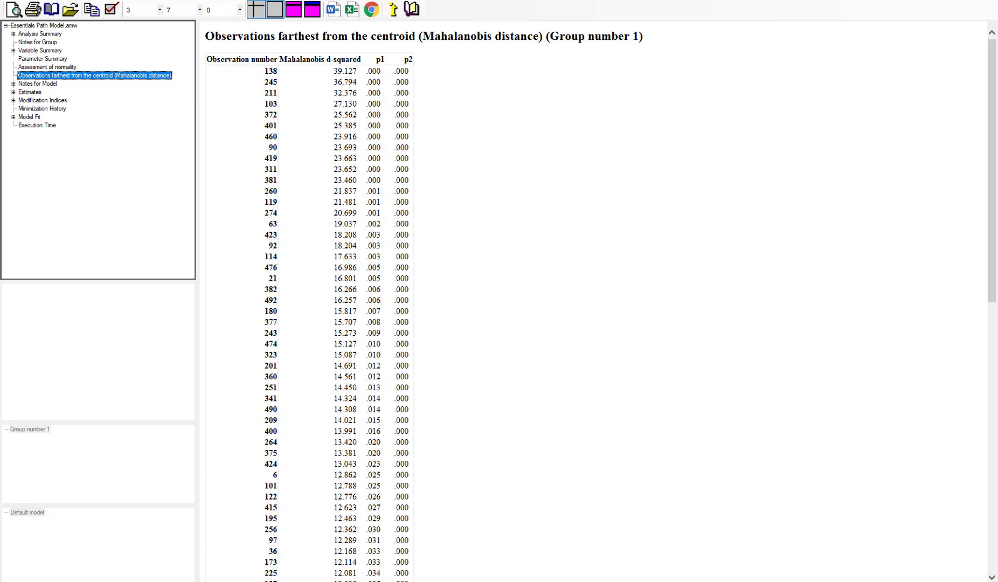
Step: Switch away from the Amos Output window back to the comp_adapt → comp_delight diagram in Amos Graphics
click(938, 1)
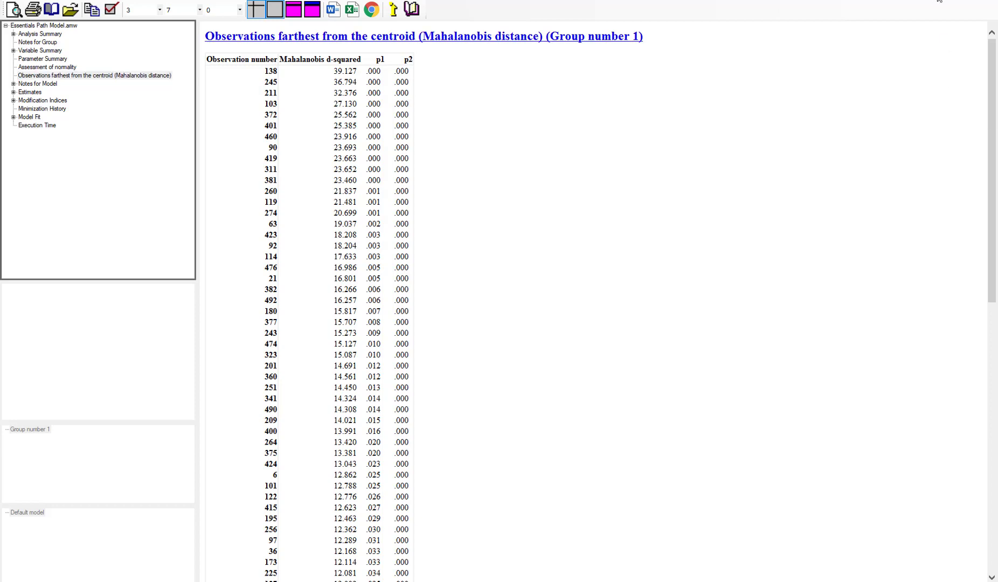